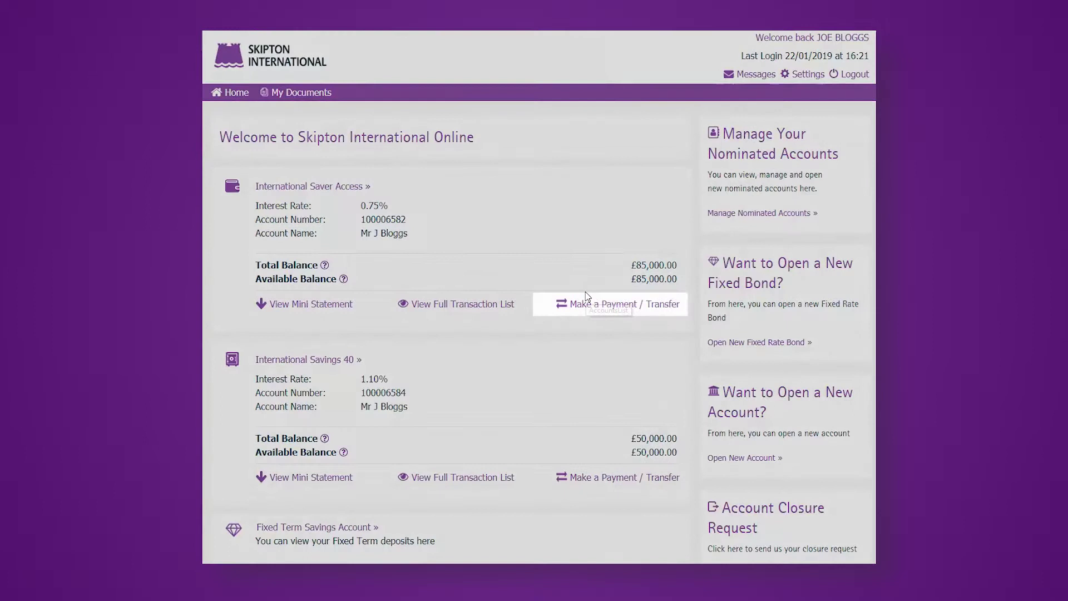
Start an external payment from International Saver Access using BACS, not CHAPS, dated 31 January 2019.
click(590, 306)
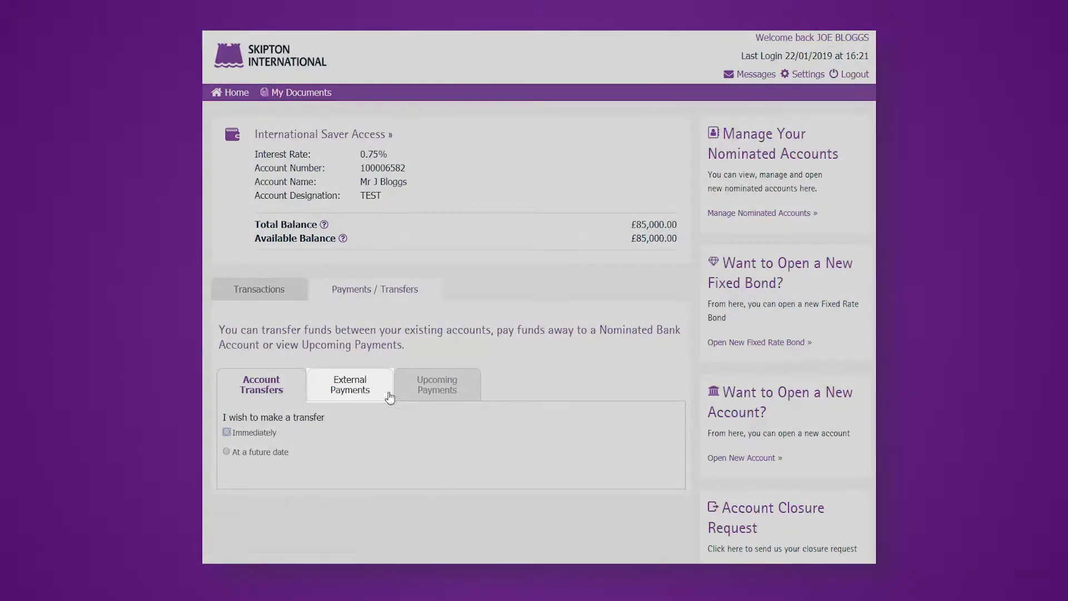
click(349, 385)
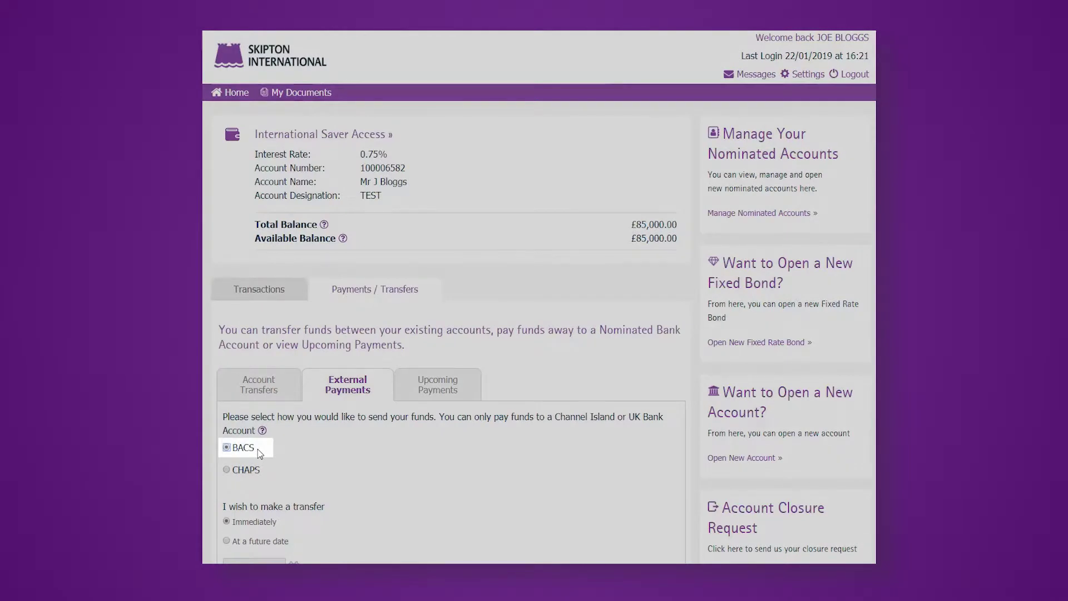
click(240, 476)
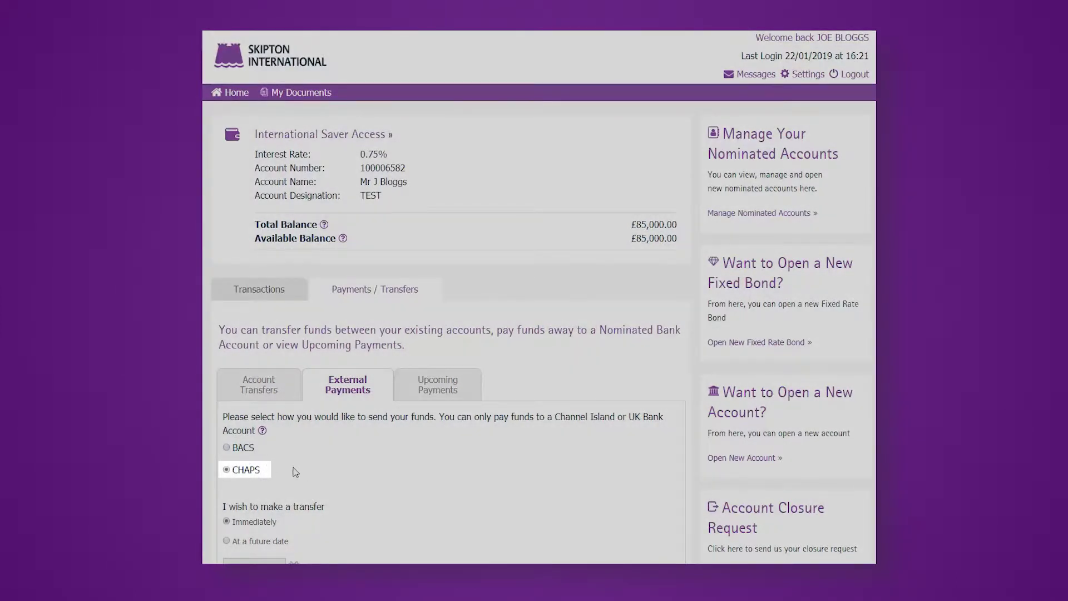
click(241, 448)
scroll(504, 438, down, 3)
scroll(504, 438, up, 3)
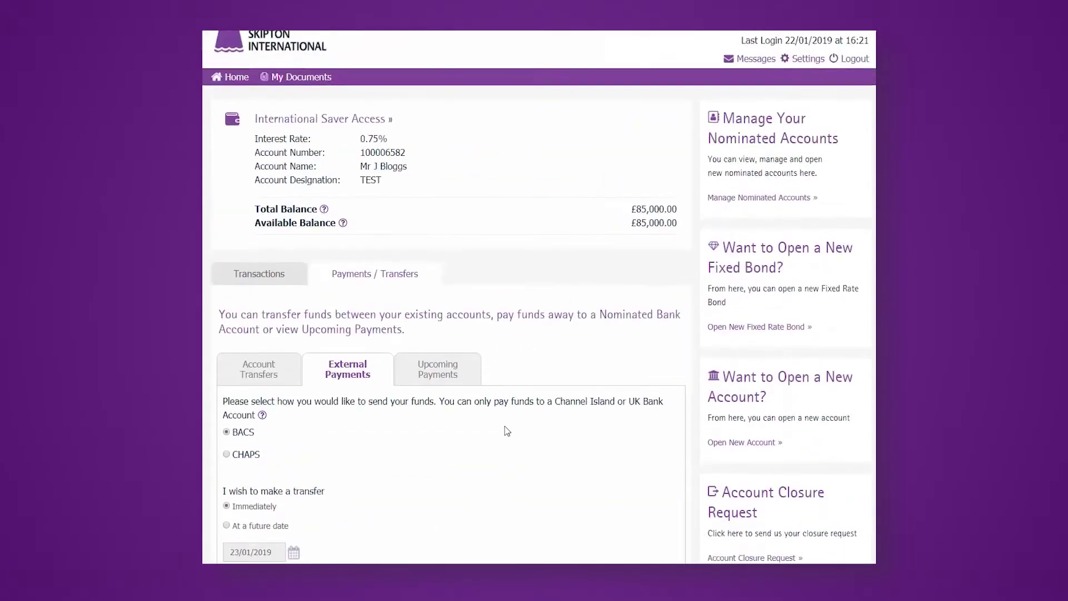
scroll(505, 430, down, 2)
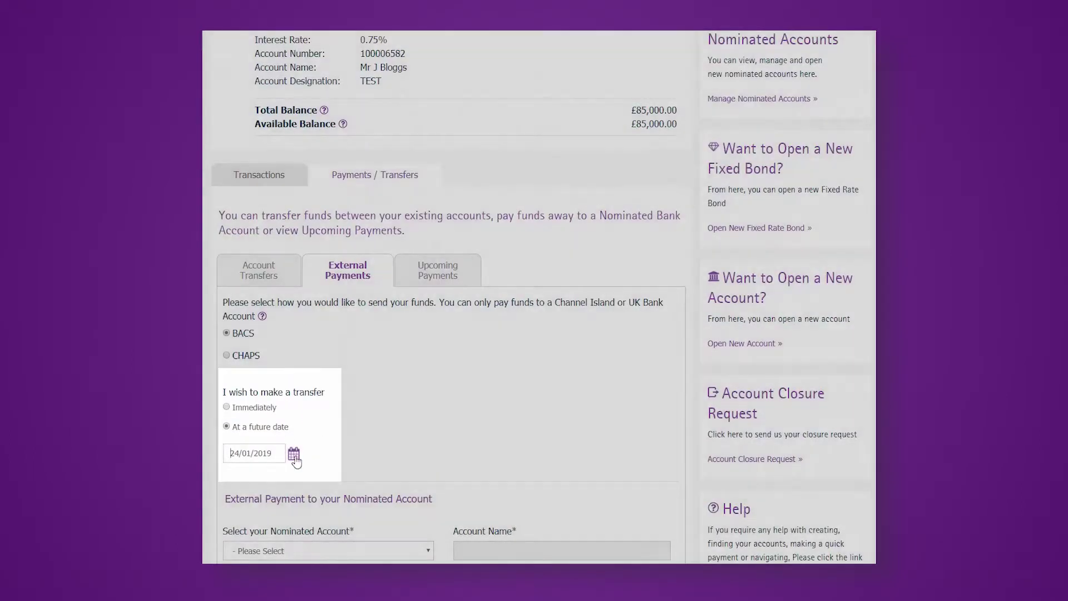
click(294, 454)
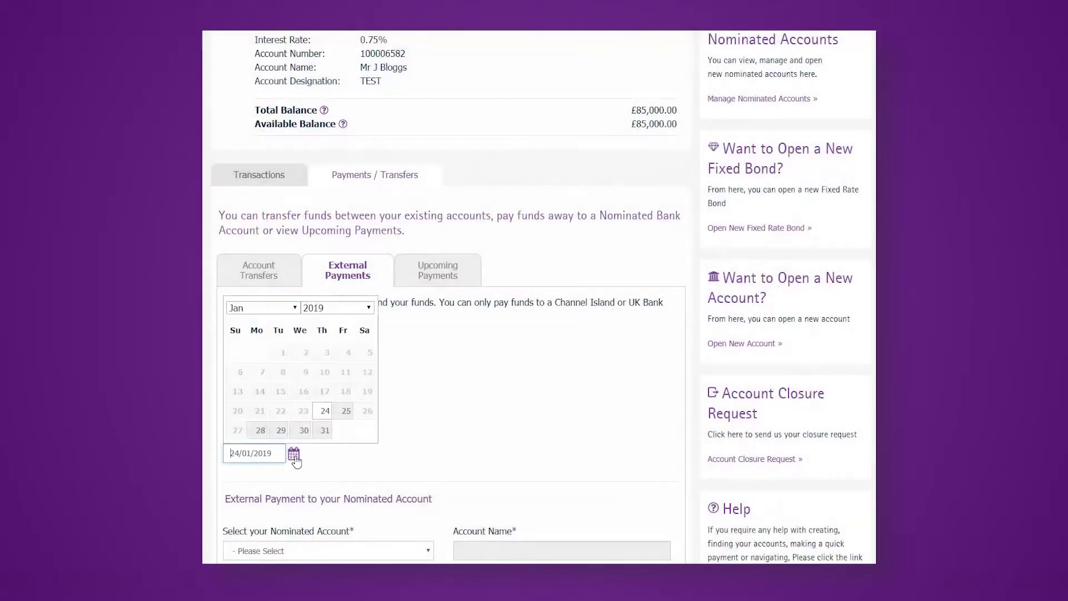
click(325, 430)
scroll(523, 423, down, 3)
scroll(526, 420, down, 2)
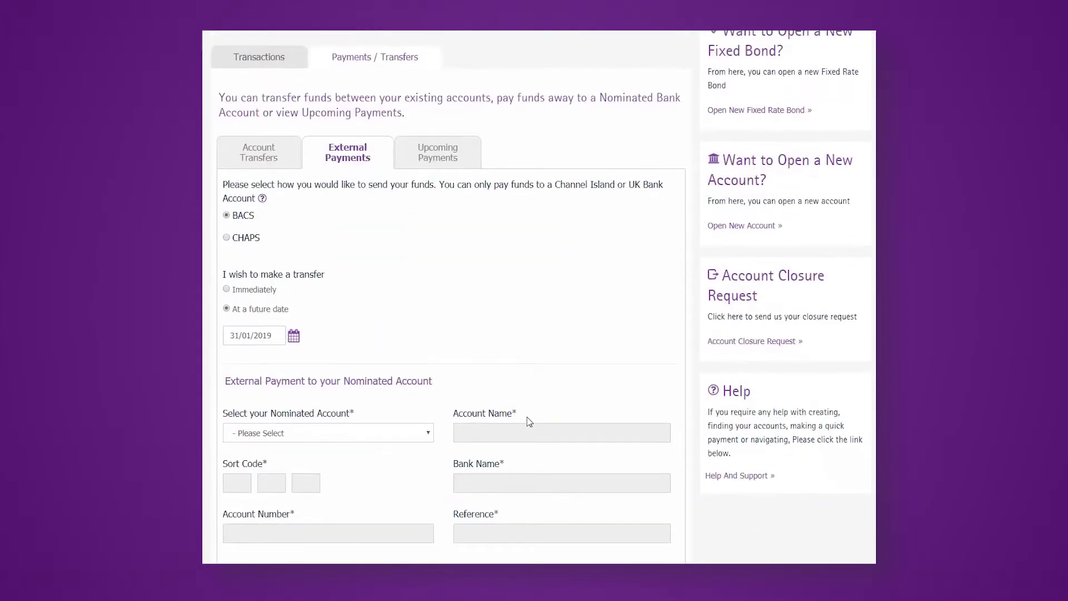
scroll(569, 377, down, 3)
scroll(572, 381, down, 1)
Pick the saved HSBC Bank PLC nominated account and enter 500 GBP as the amount.
click(403, 314)
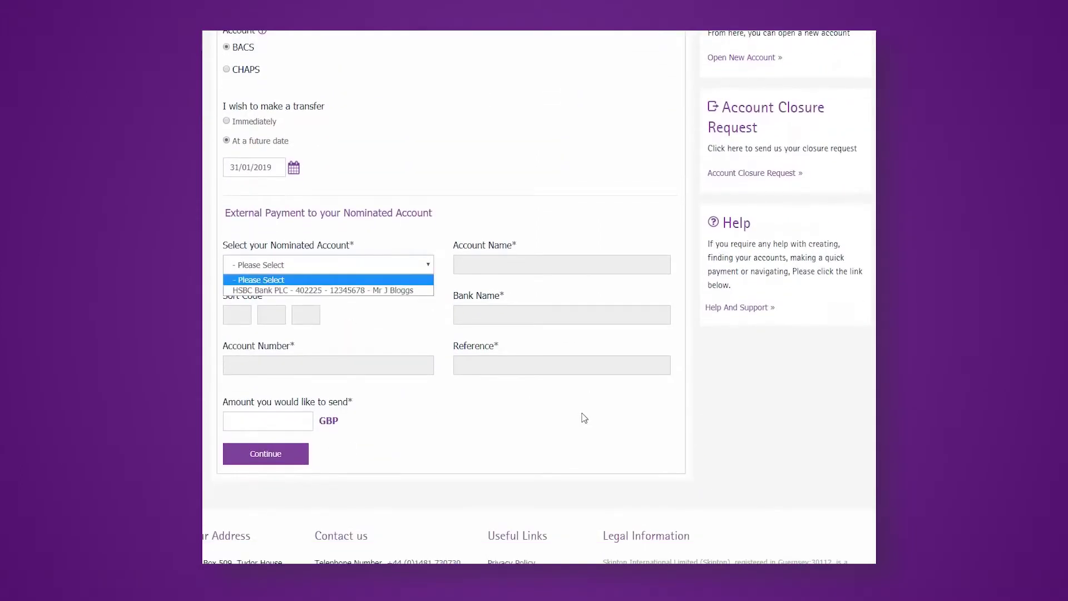
click(388, 289)
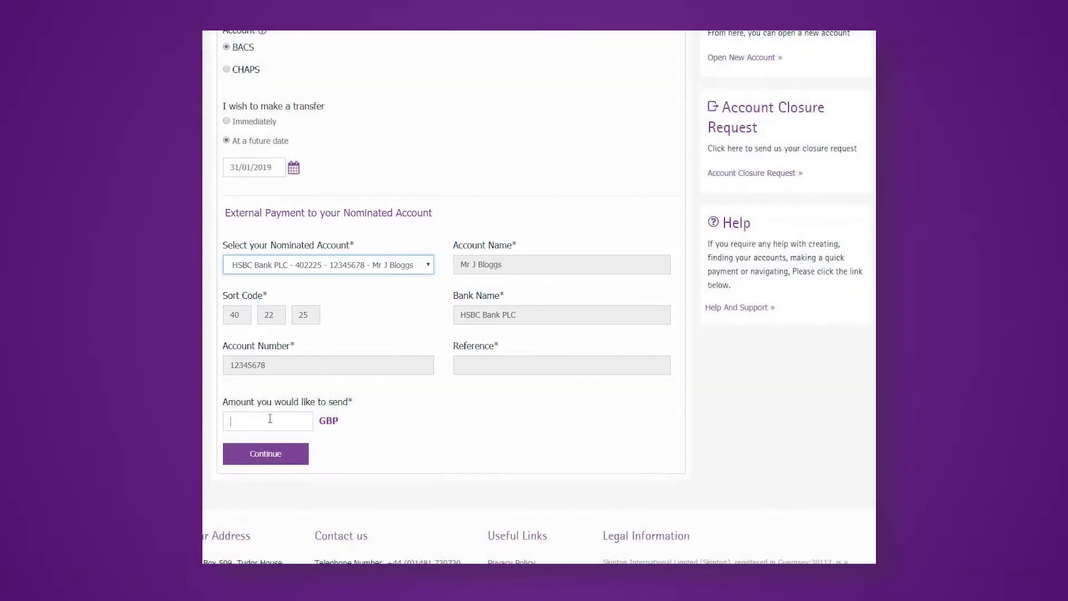
click(270, 420)
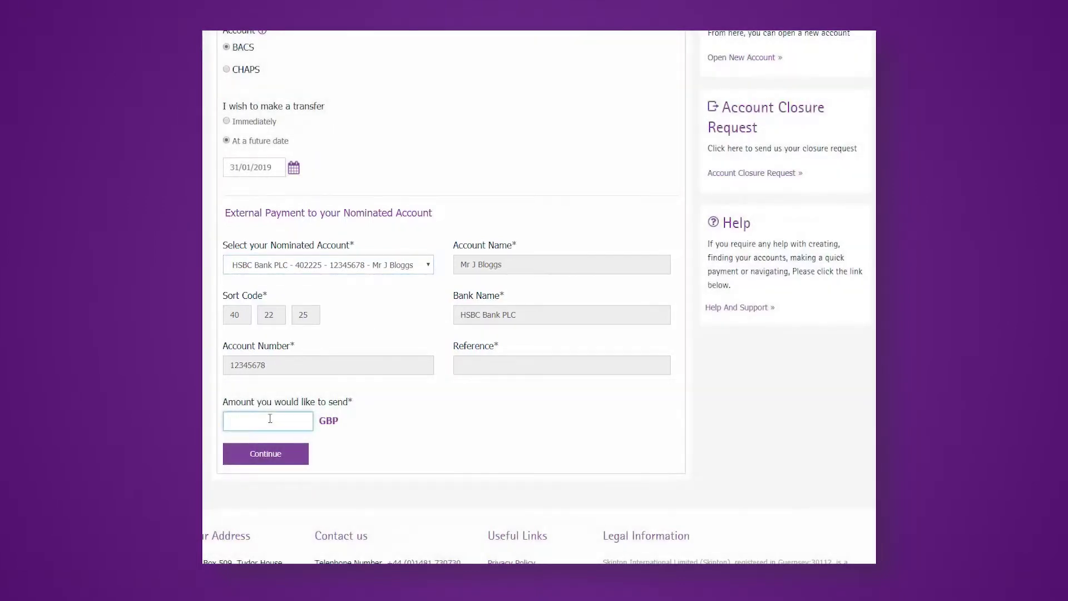
text(500)
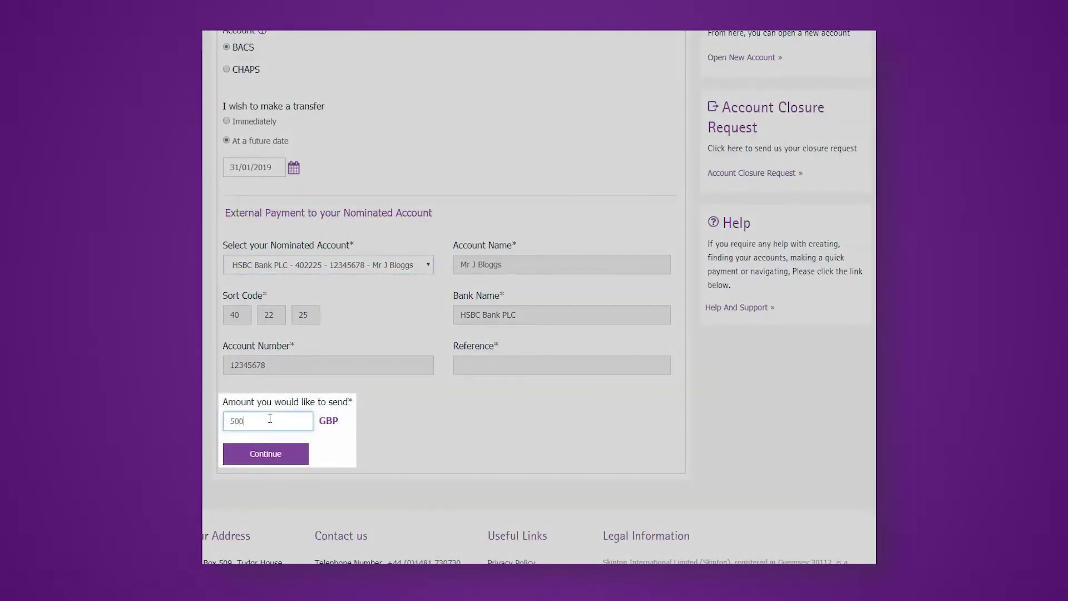
Review the £500 transfer to HSBC dated 31/01/2019 and confirm it.
click(255, 454)
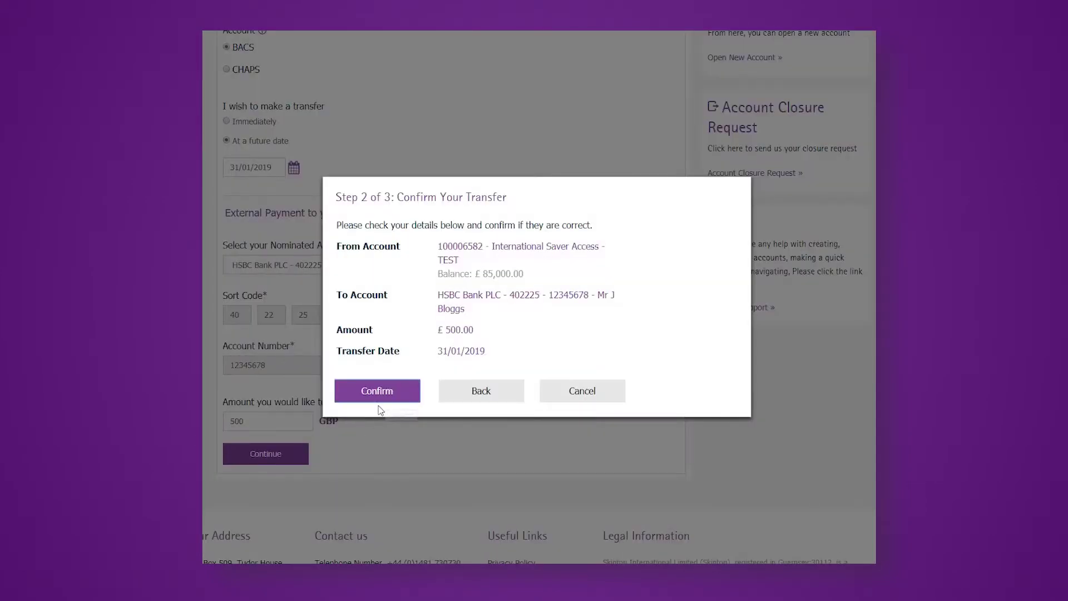
click(377, 391)
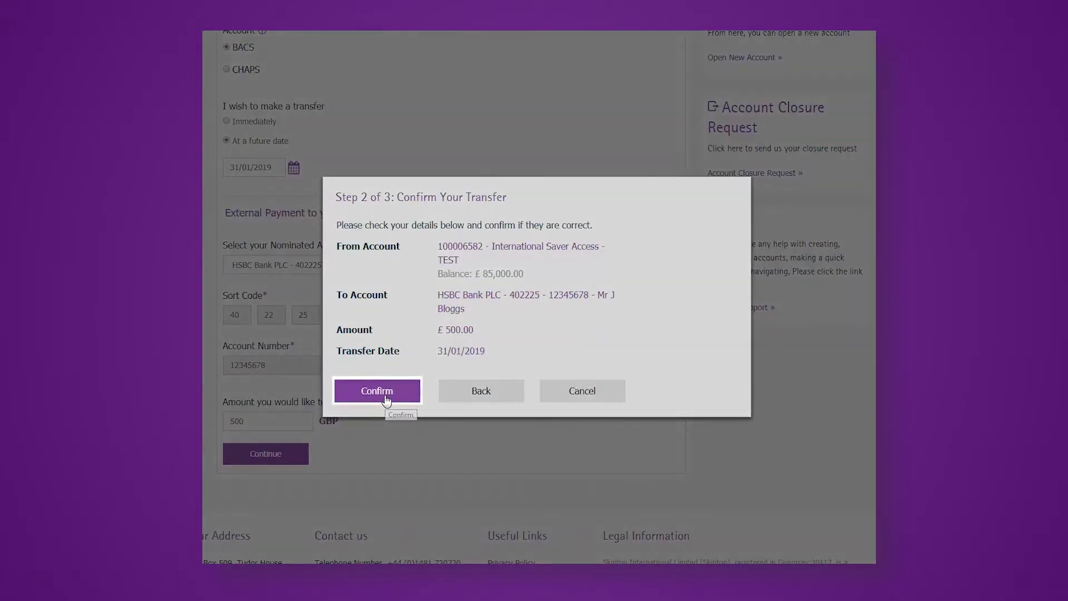